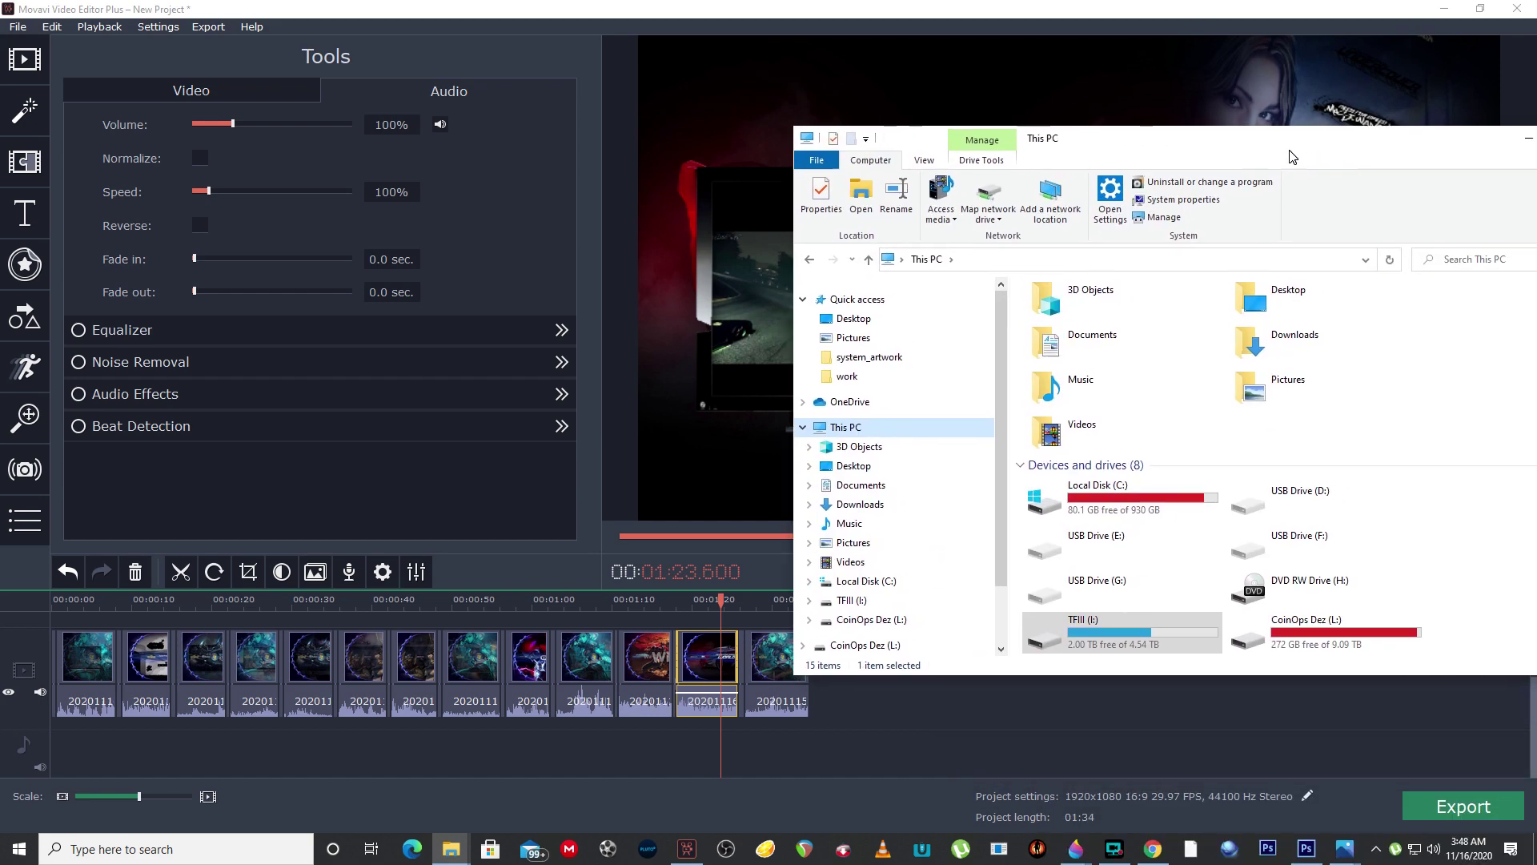
- Select the TFIII (I:) drive and slide File Explorer to the right, uncovering the Movavi preview
{"action": "left_click", "coordinate": [1161, 618]}
{"action": "left_click_drag", "start_coordinate": [1134, 145], "coordinate": [1536, 150]}
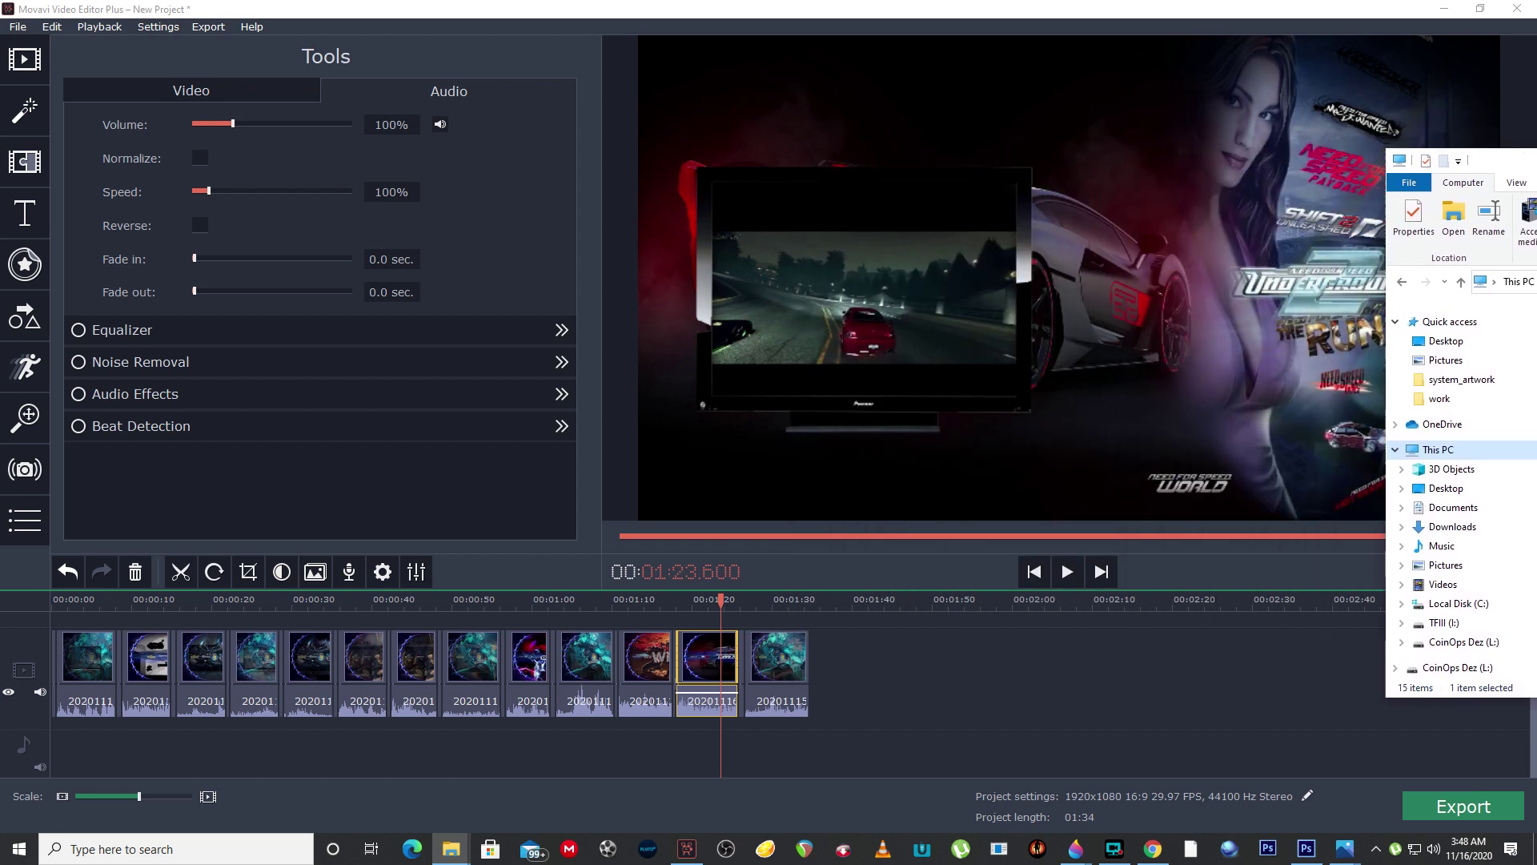